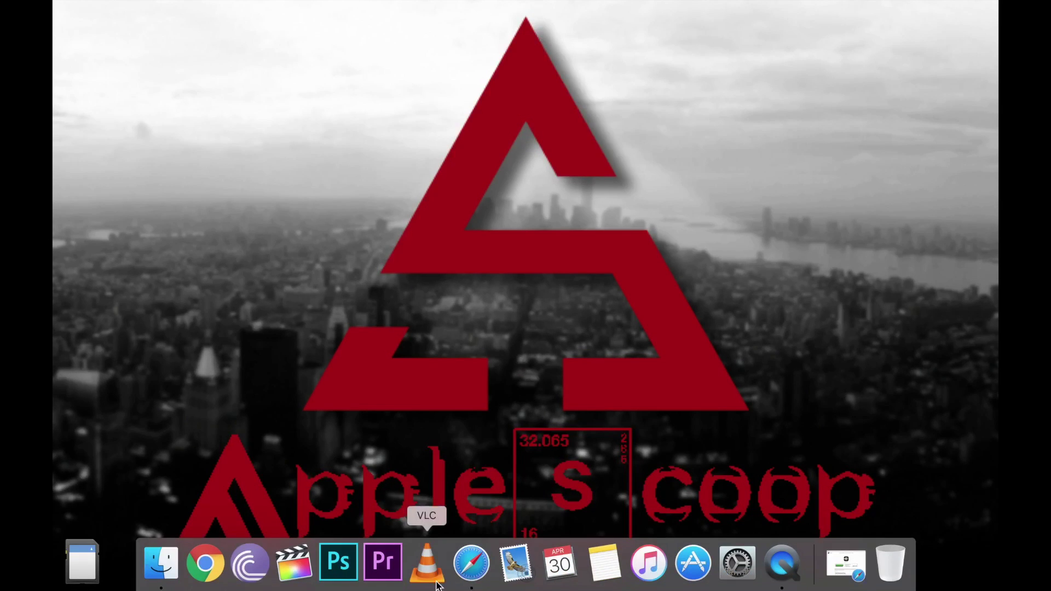
Step: Bring up Safari on the iOS Ninja Kodi 18 Leia page and scroll down to its Download button
click(475, 572)
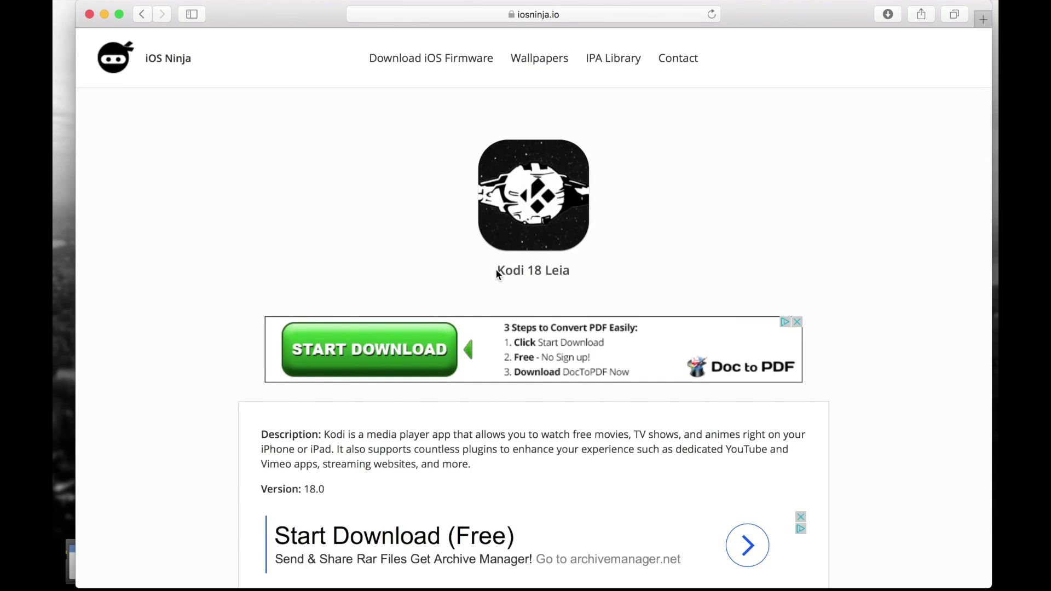
drag(497, 269, 573, 268)
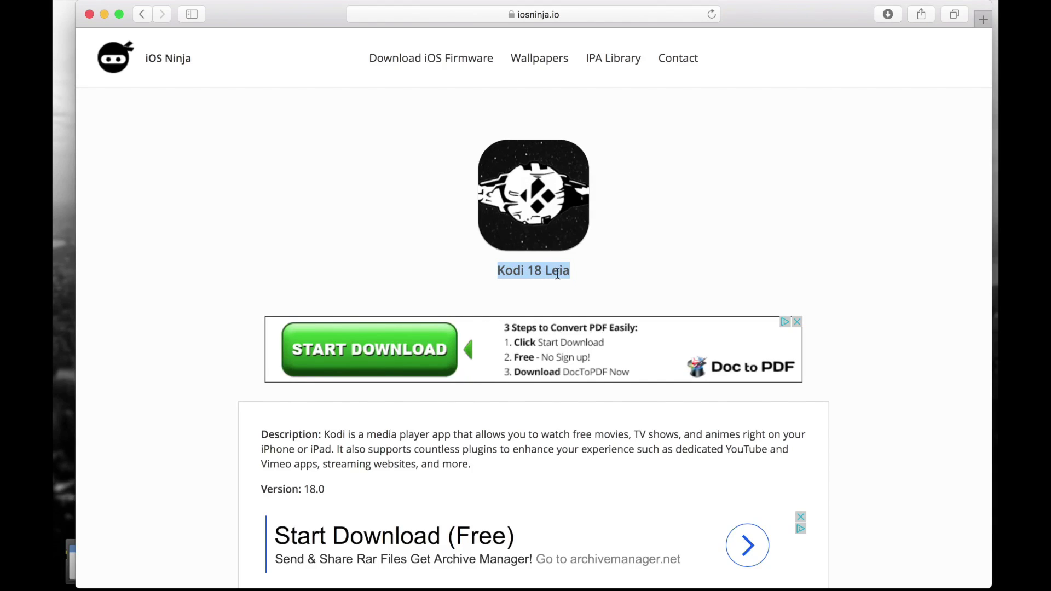
click(590, 270)
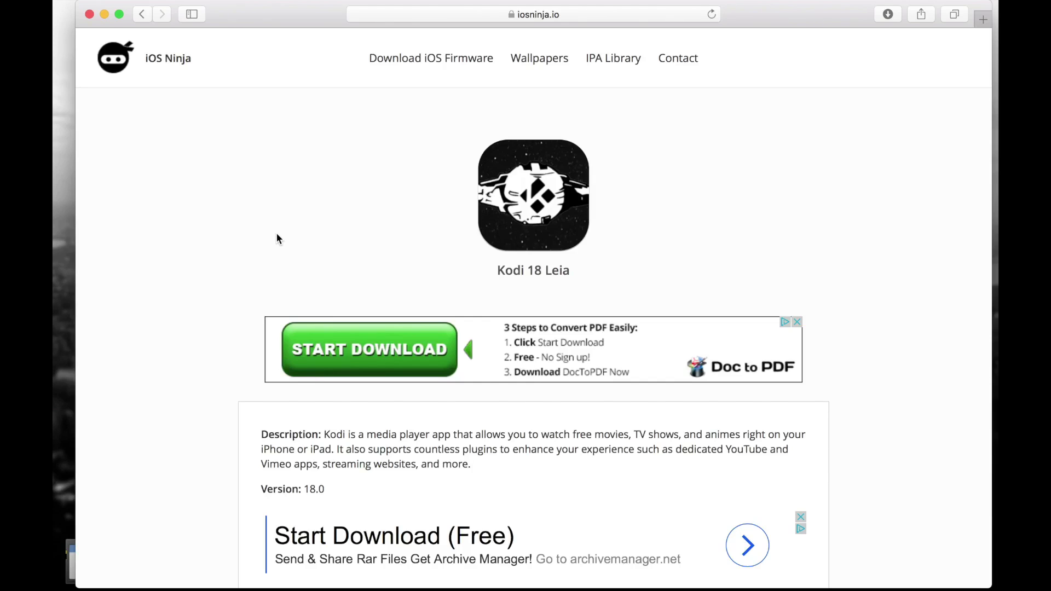
scroll(277, 239, down, 10)
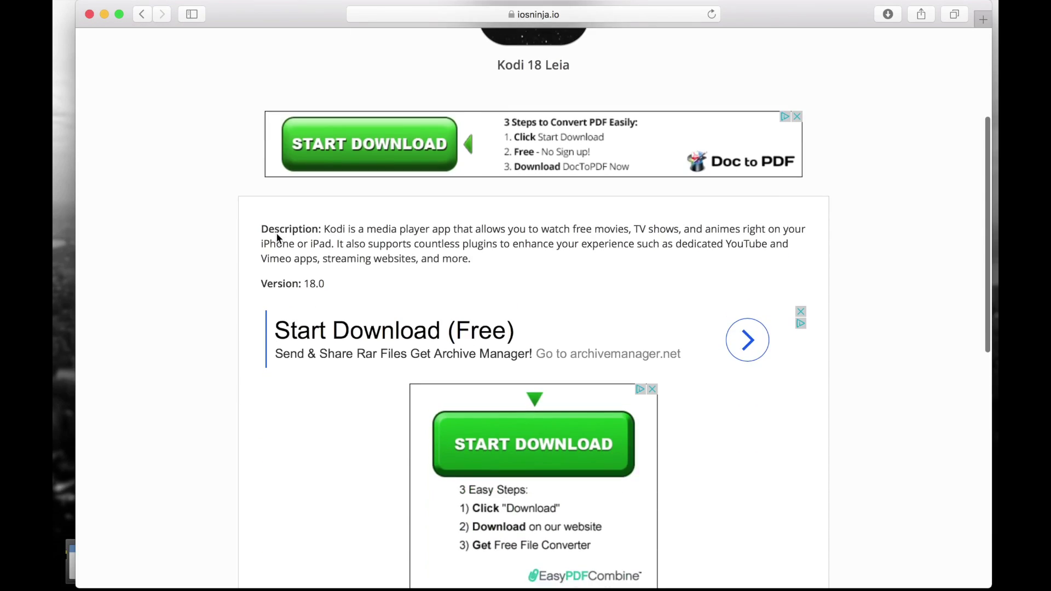
scroll(277, 239, down, 2)
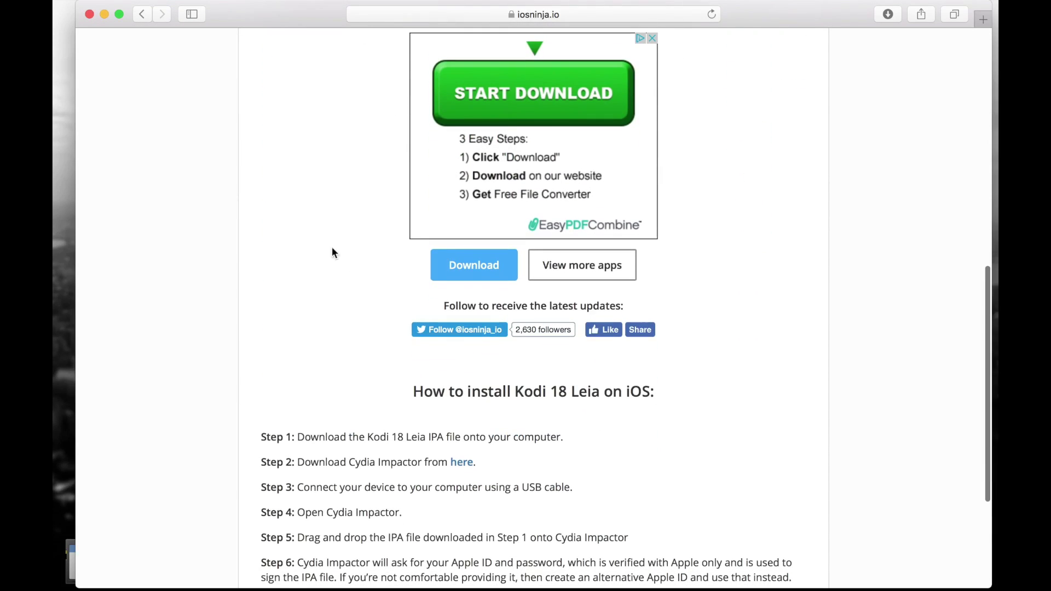
Step: Download the 75.0 MB Kodi 18 IPA from MEGA directly through the browser
click(474, 272)
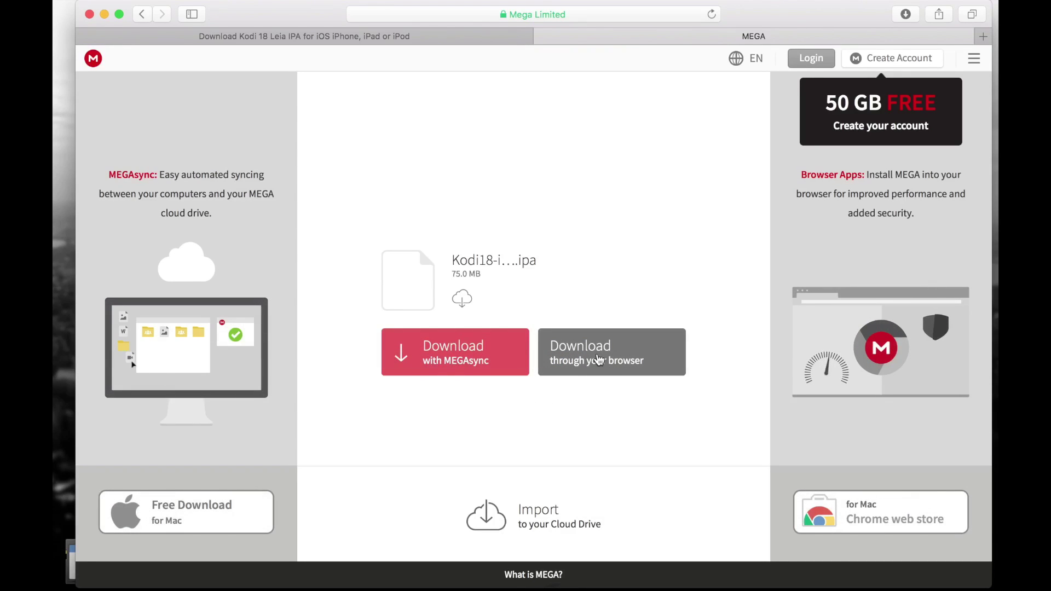
click(598, 360)
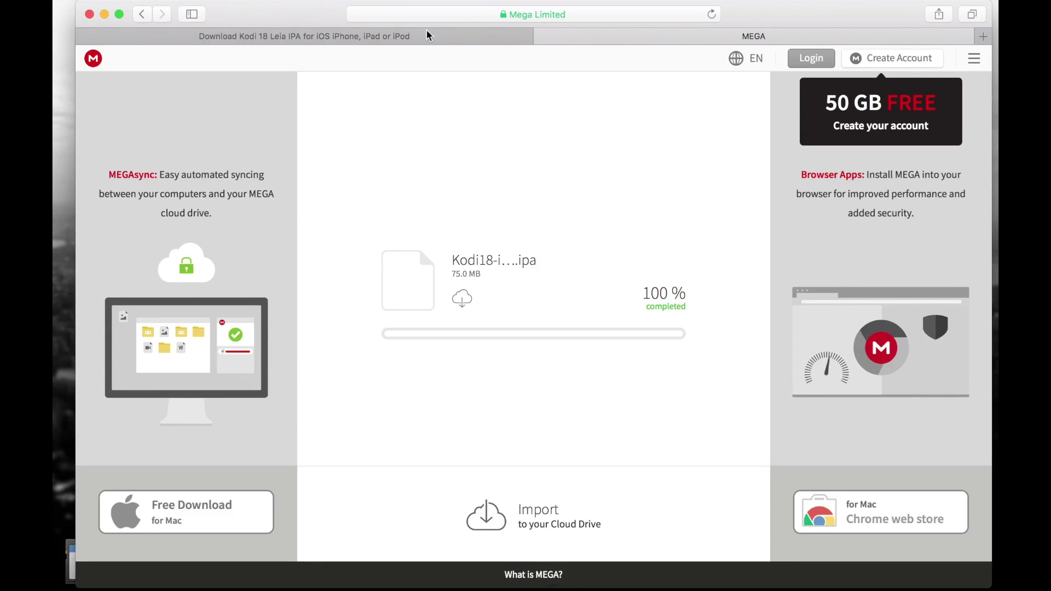
Step: Download Impactor_0.9.41.dmg for Mac OS X from the Cydia Impactor site and clear the downloads list
click(413, 39)
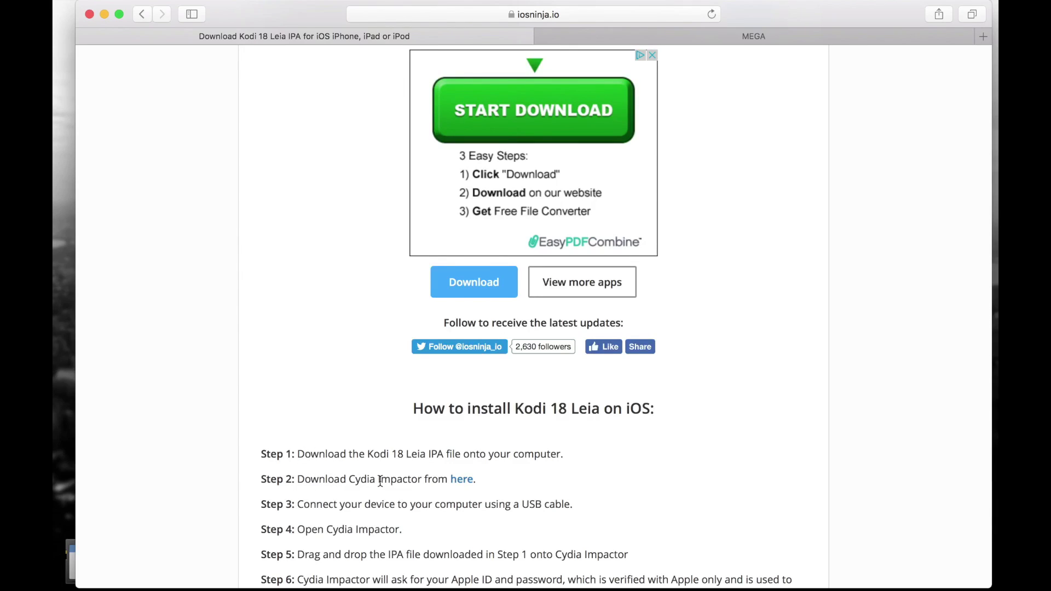
click(463, 481)
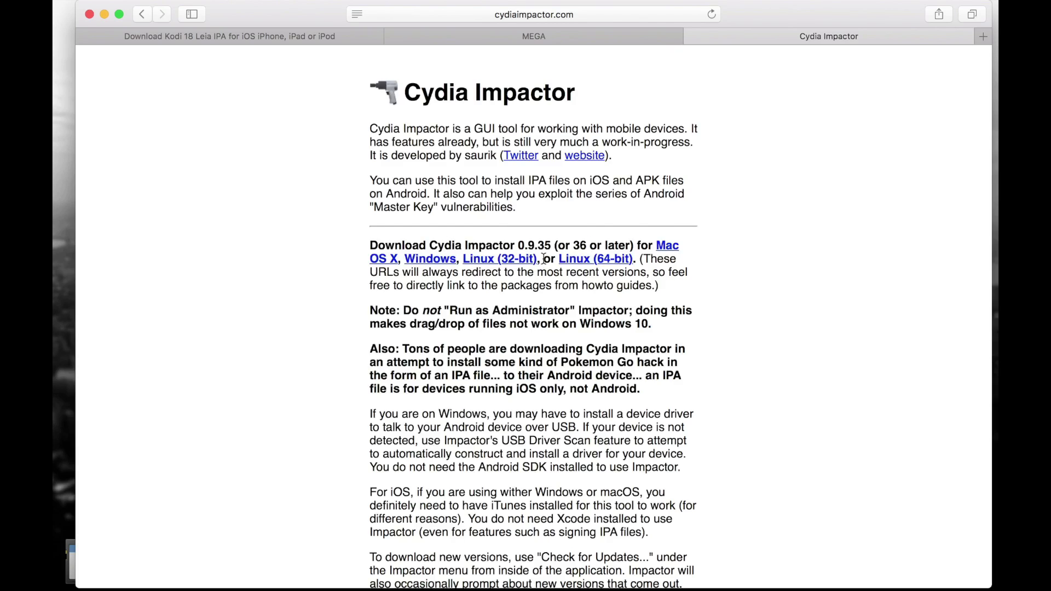
click(671, 252)
click(905, 15)
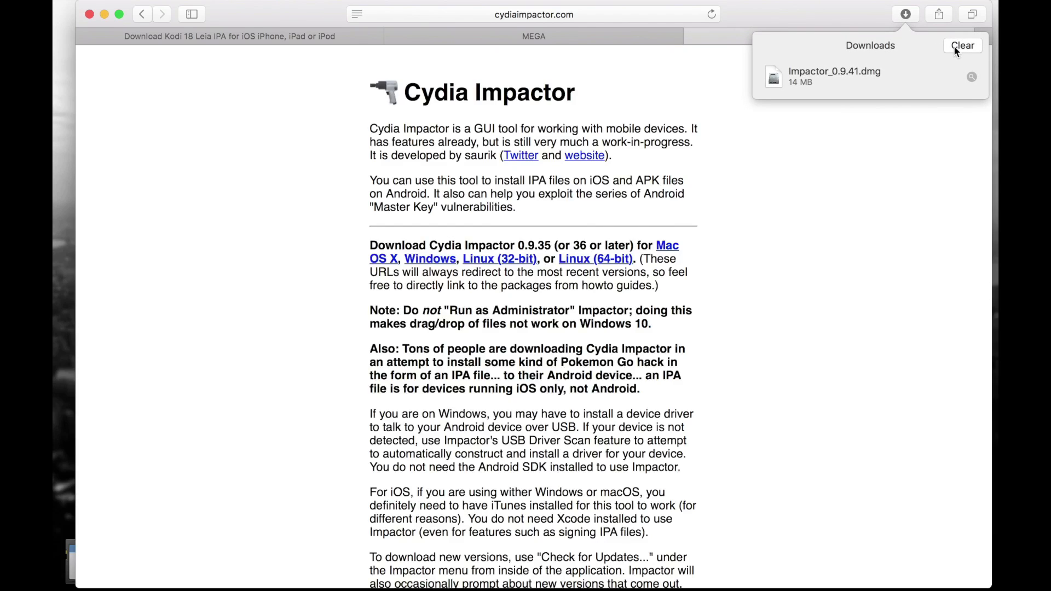
click(961, 45)
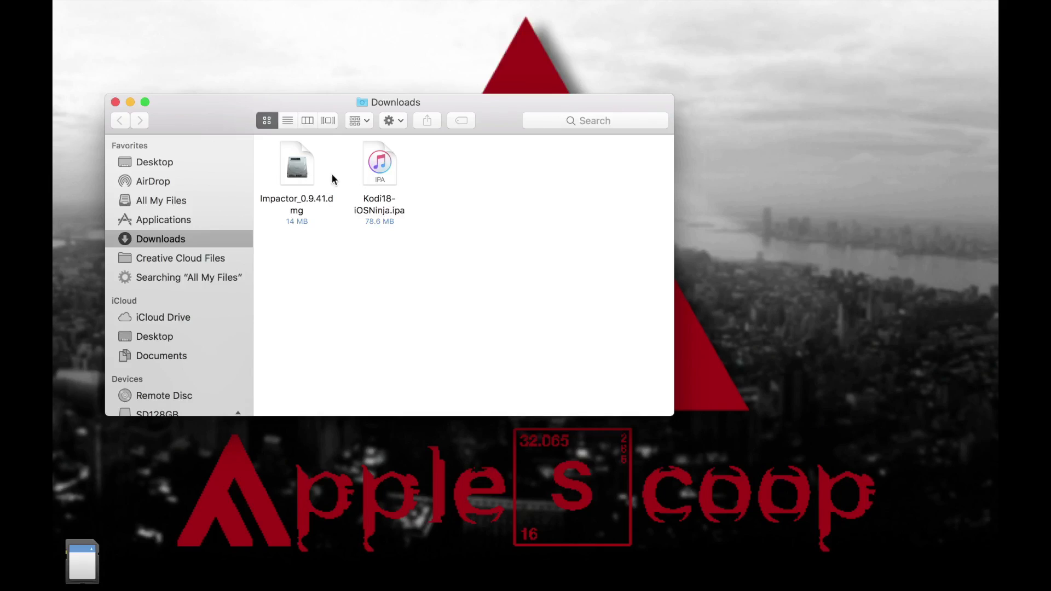
Step: Select Impactor_0.9.41.dmg in Downloads, move that window right, and bring up Mission Control
click(301, 179)
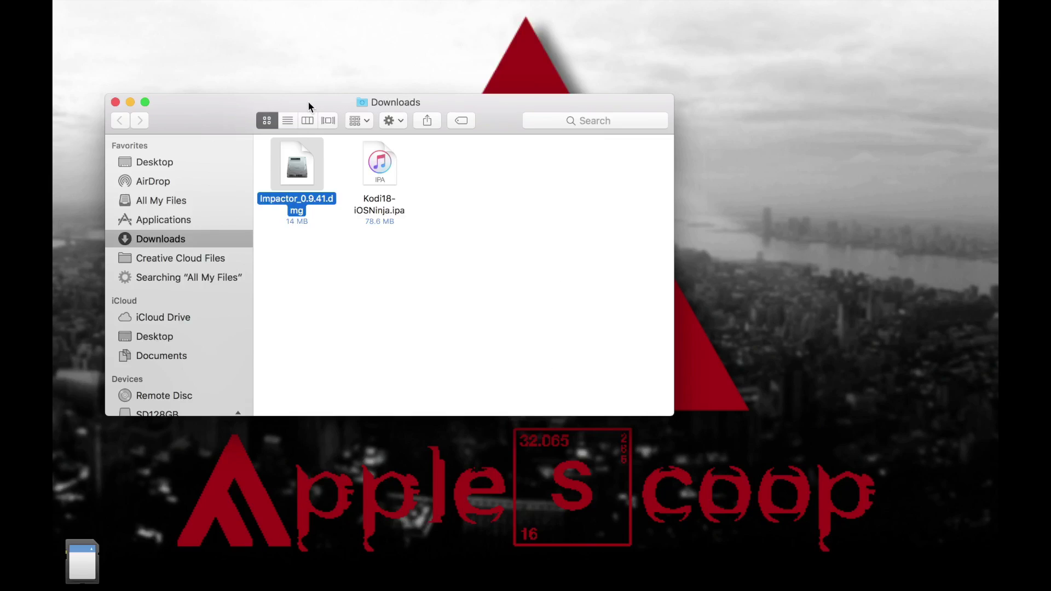
drag(308, 102, 577, 186)
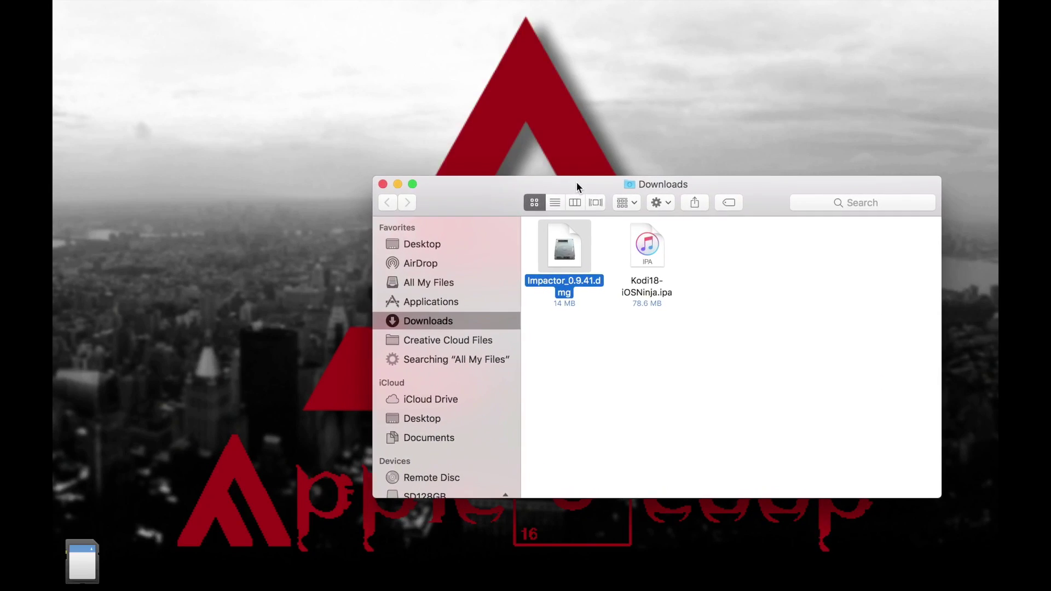
key(ctrl+Up)
Step: Launch Impactor from Launchpad and place its window on the left beside Downloads
key(F4)
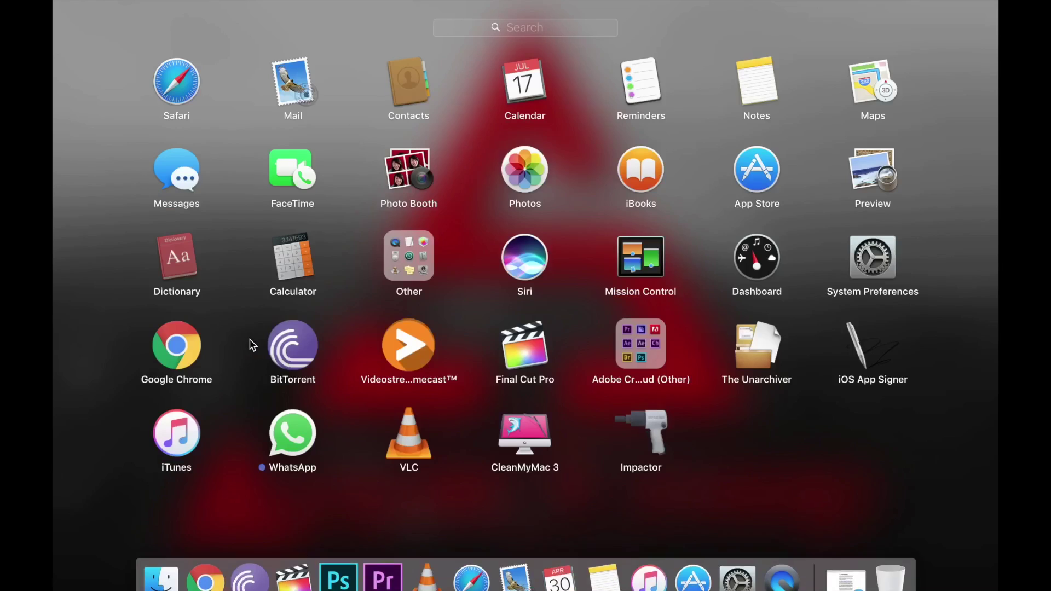
click(654, 421)
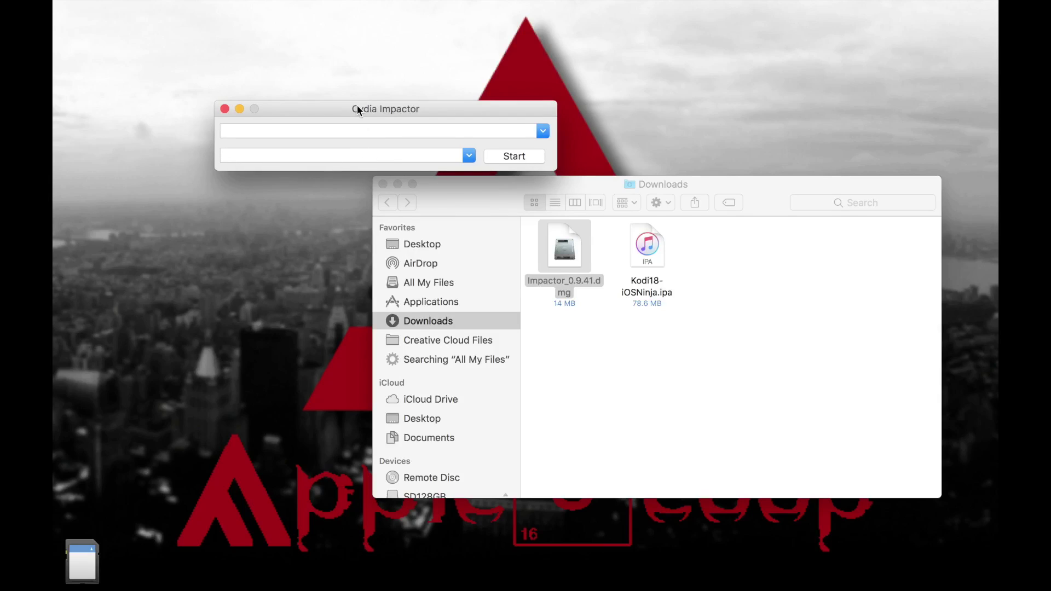
drag(357, 105, 286, 100)
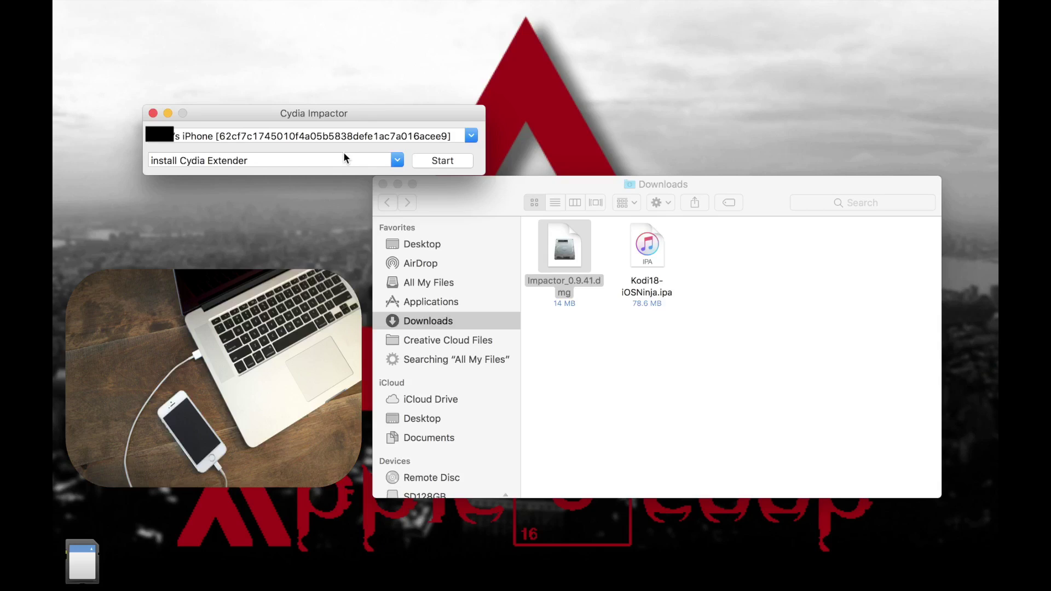
Step: Drop Kodi18-iOSNinja.ipa onto Impactor and submit the Apple ID e-mail as the username
click(649, 255)
drag(648, 252, 252, 143)
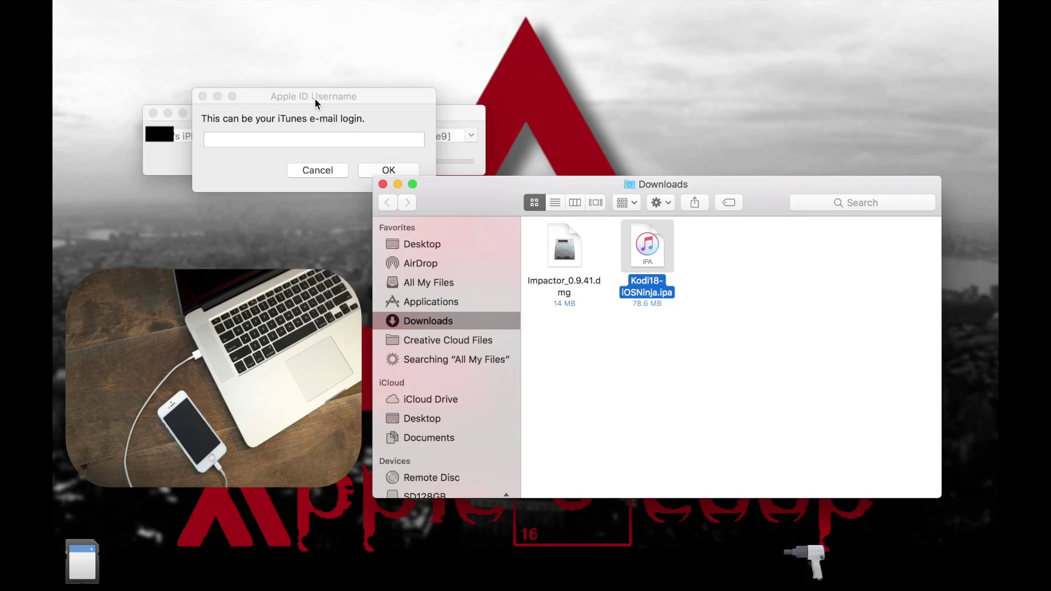
click(316, 141)
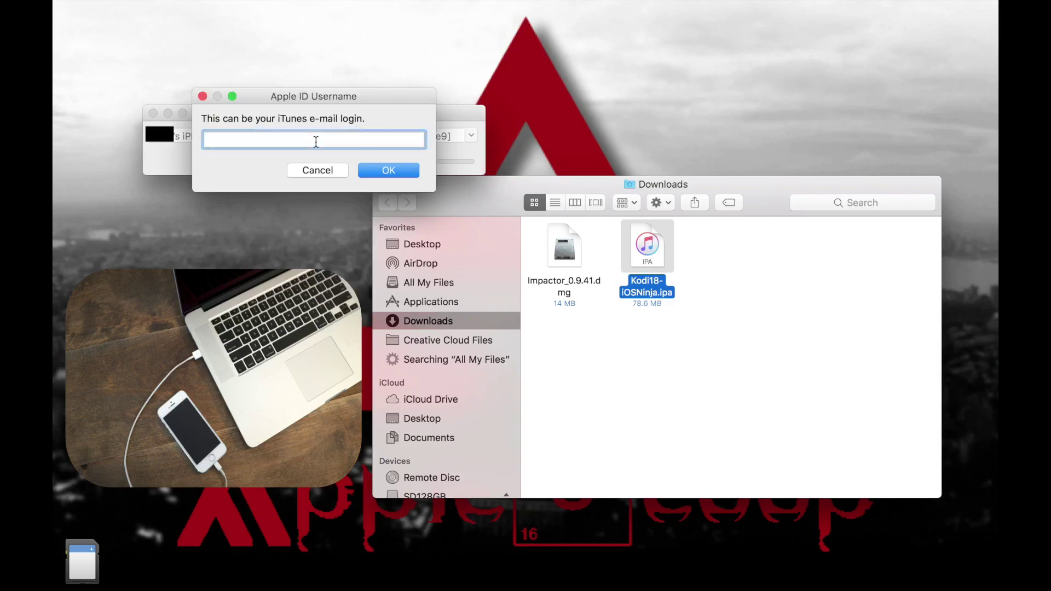
key(super+v)
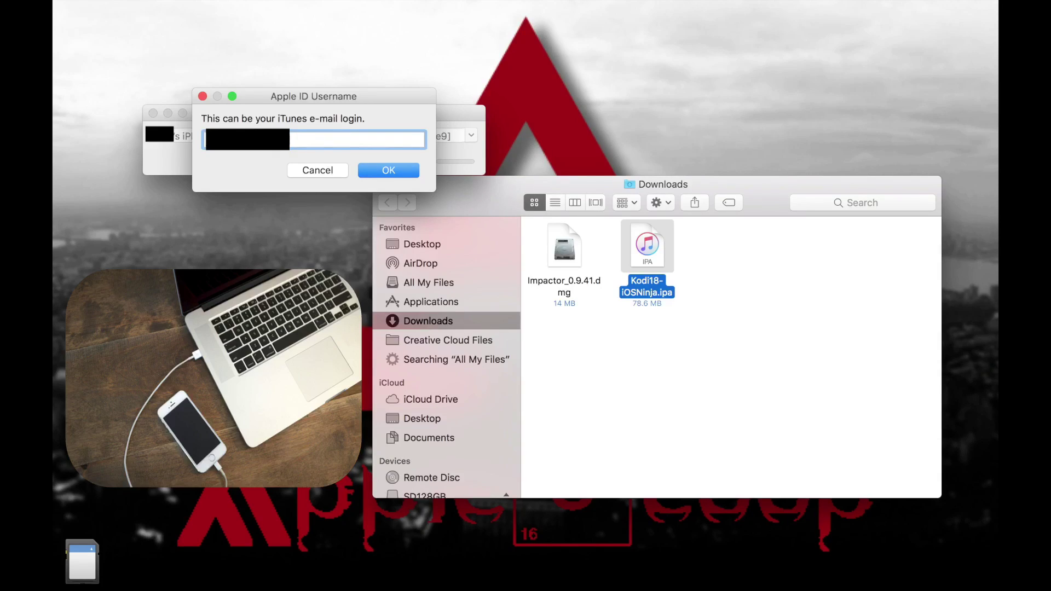
text(.com)
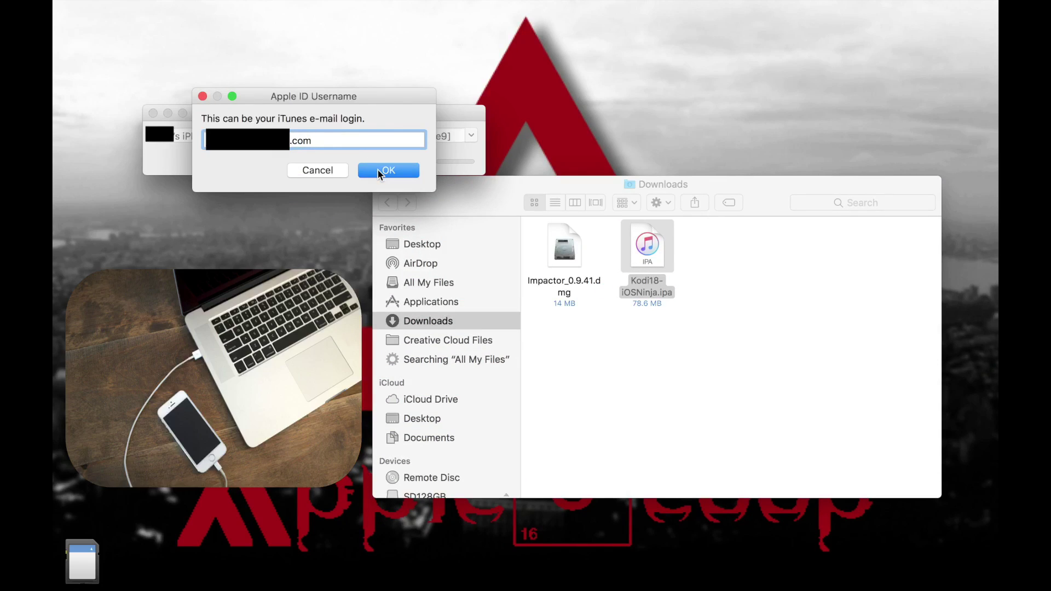
click(378, 171)
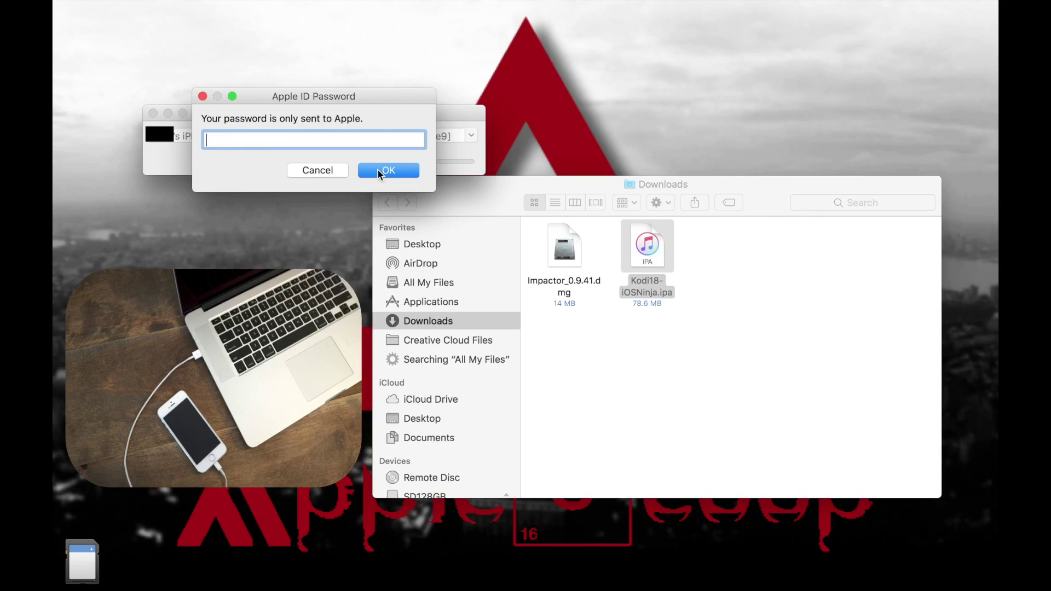
Step: Enter the Apple ID password and submit it to start installing Kodi
text(••••••••••)
click(378, 171)
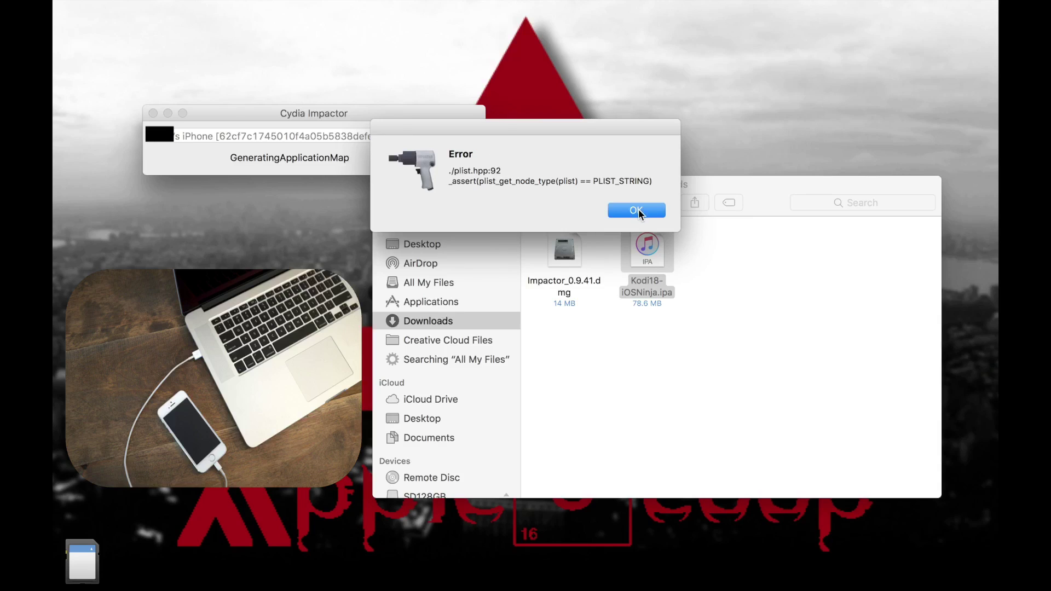
Step: Dismiss the ./plist.hpp PLIST_STRING error dialog
click(636, 211)
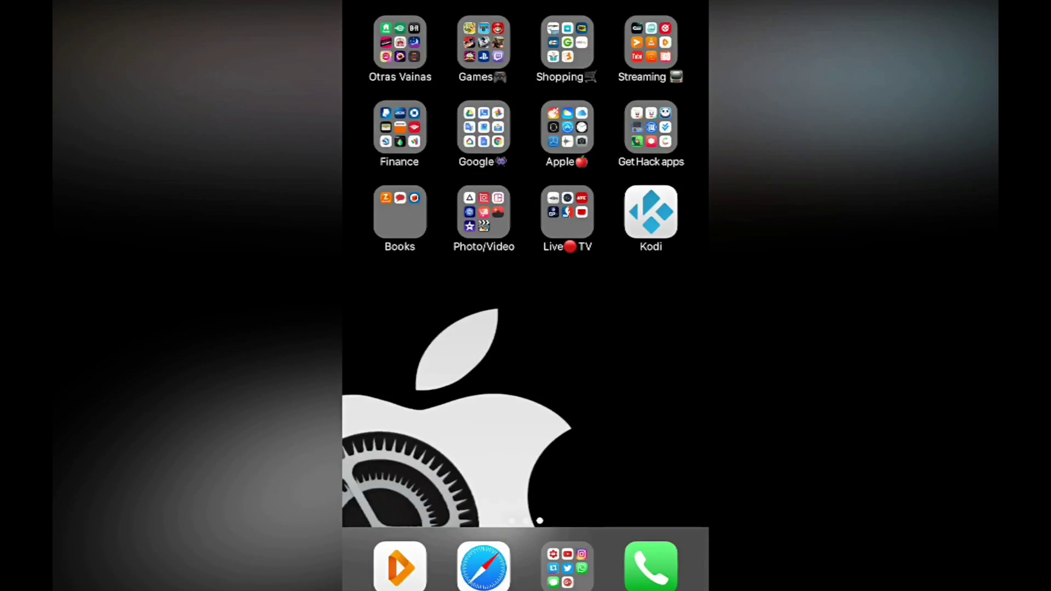
Step: Try launching Kodi, dismiss the untrusted developer alert, and open the iPhone Settings
click(651, 212)
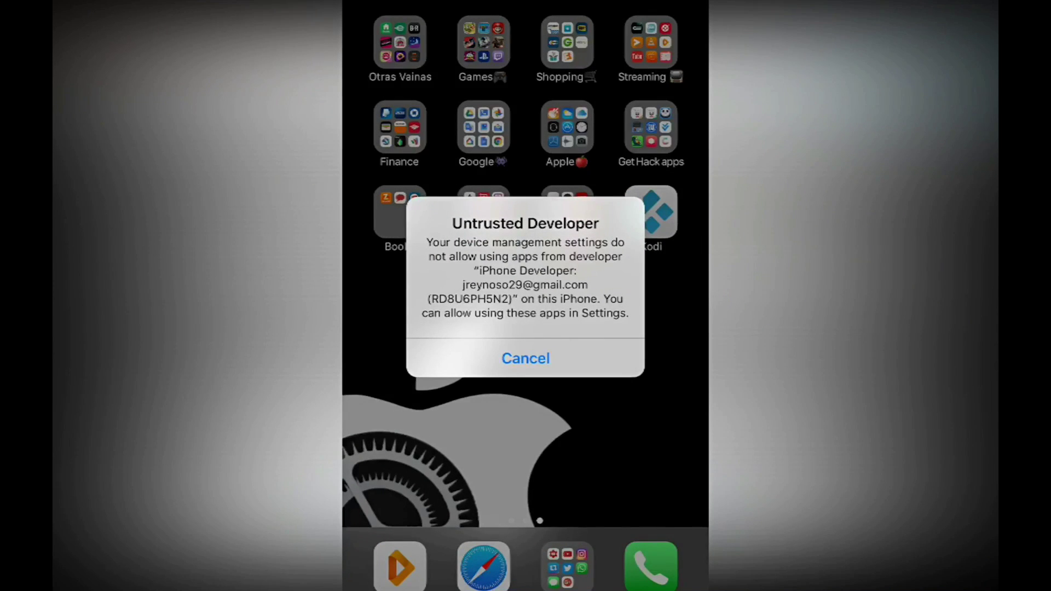
click(525, 358)
drag(416, 328, 629, 328)
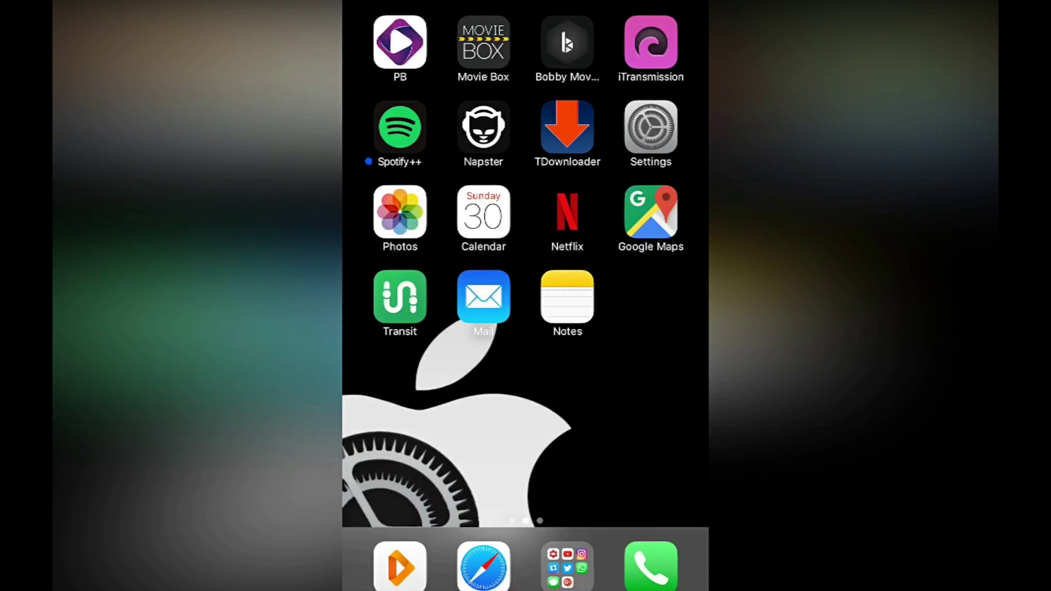
click(651, 127)
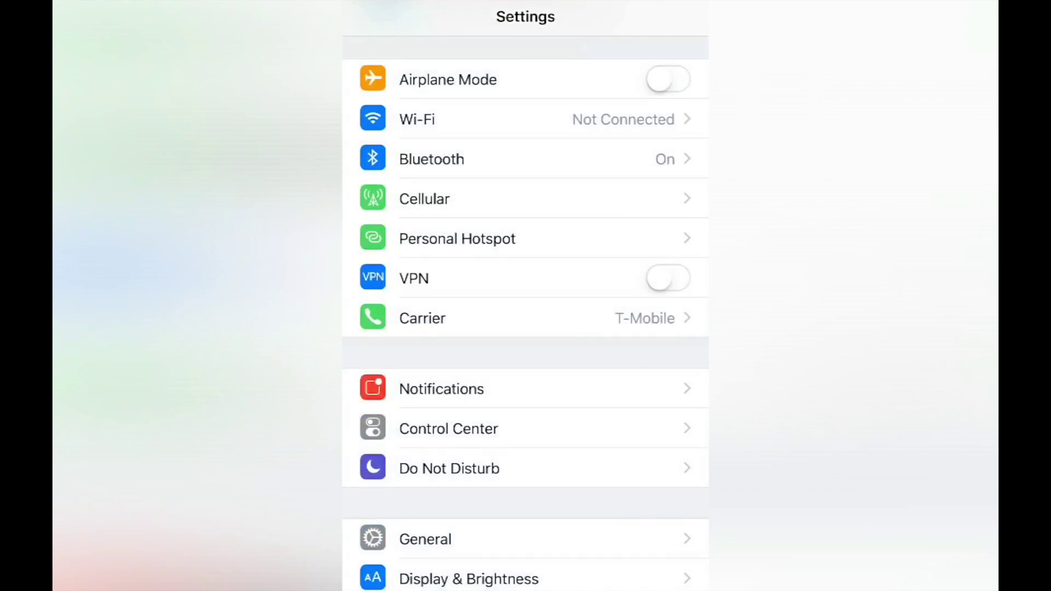
Step: Go to General > Profiles & Device Management and trust Kodi's developer
scroll(526, 312, down, 5)
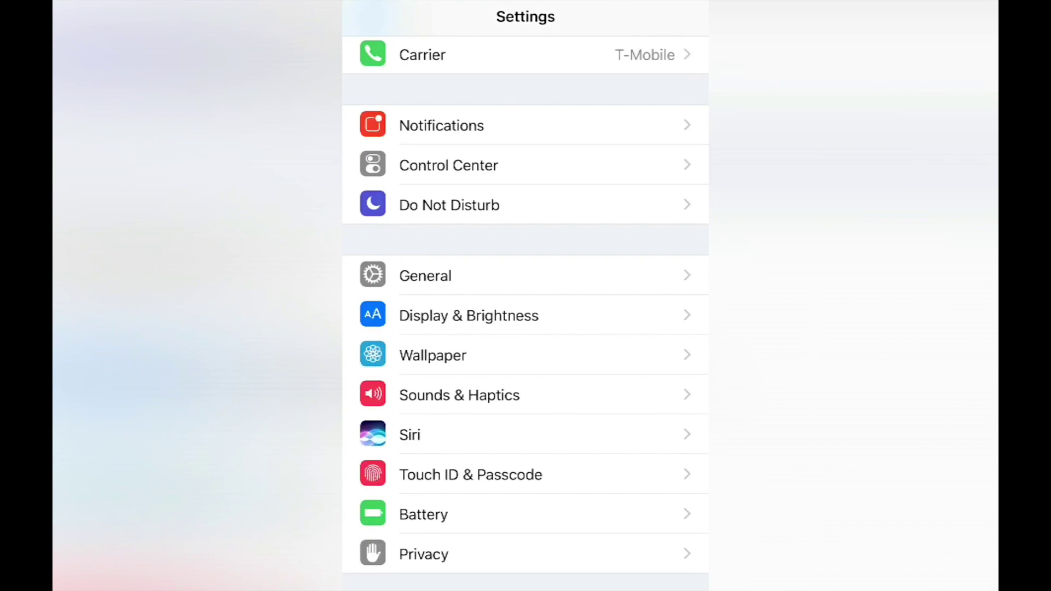
click(425, 275)
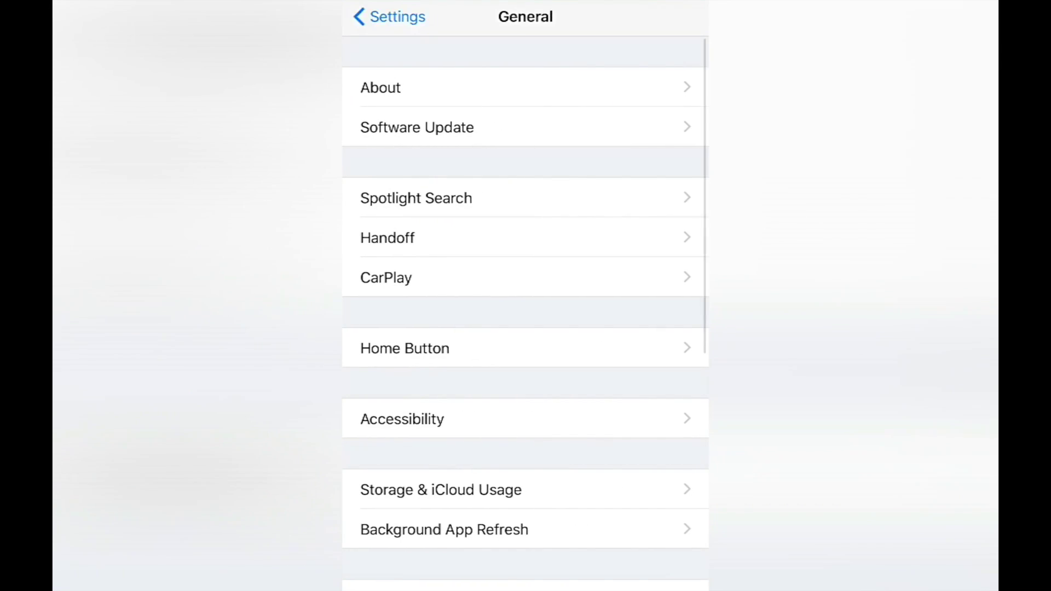
scroll(525, 312, down, 8)
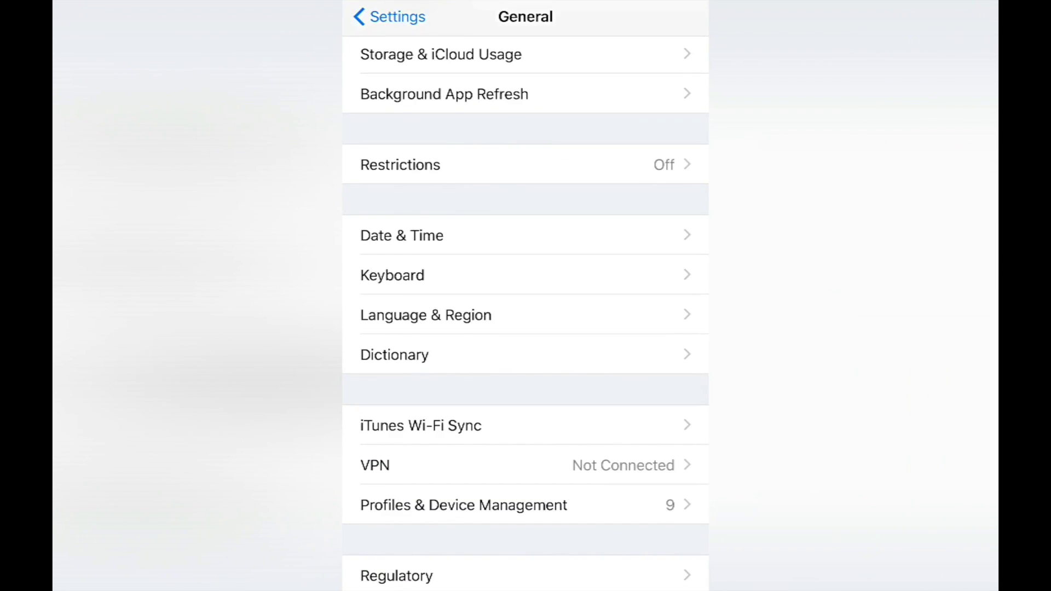
click(463, 504)
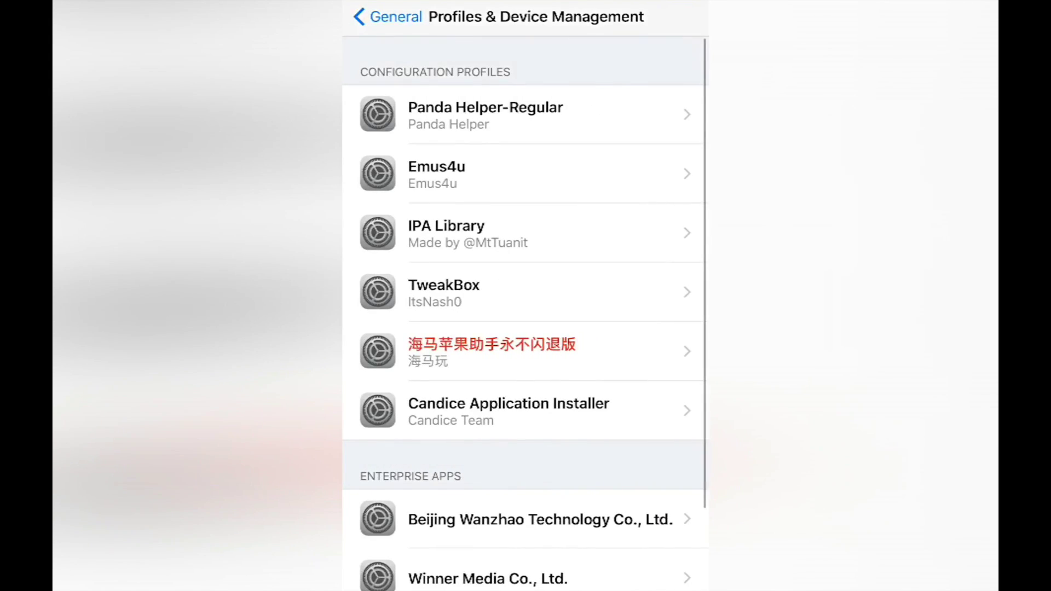
scroll(526, 312, down, 3)
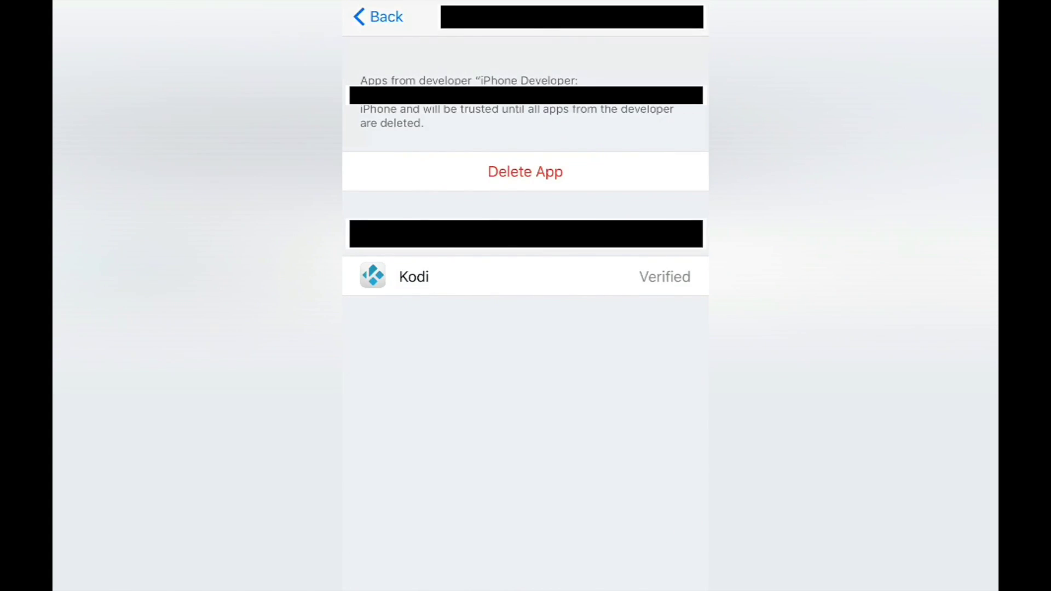
Step: Return to the home screen, launch Kodi, and browse from Music into Pictures
key(super)
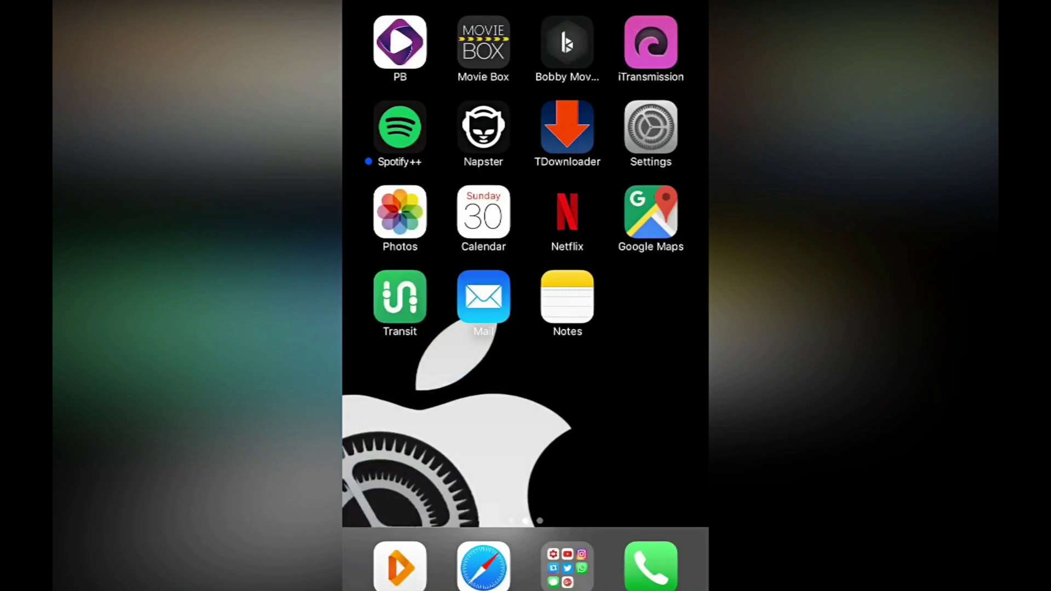
key(super)
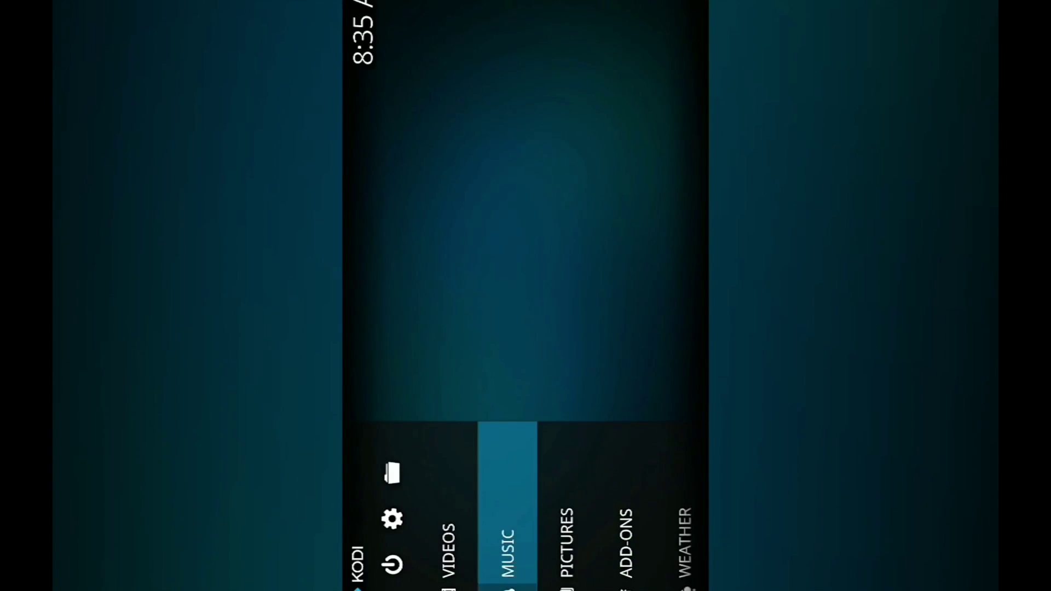
key(Down)
key(Return)
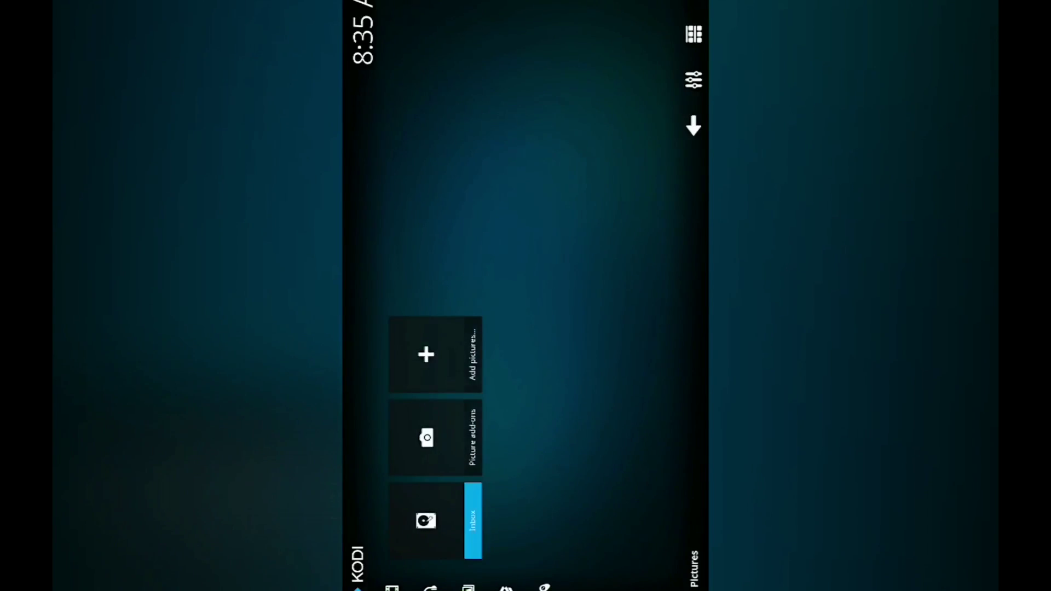
key(Escape)
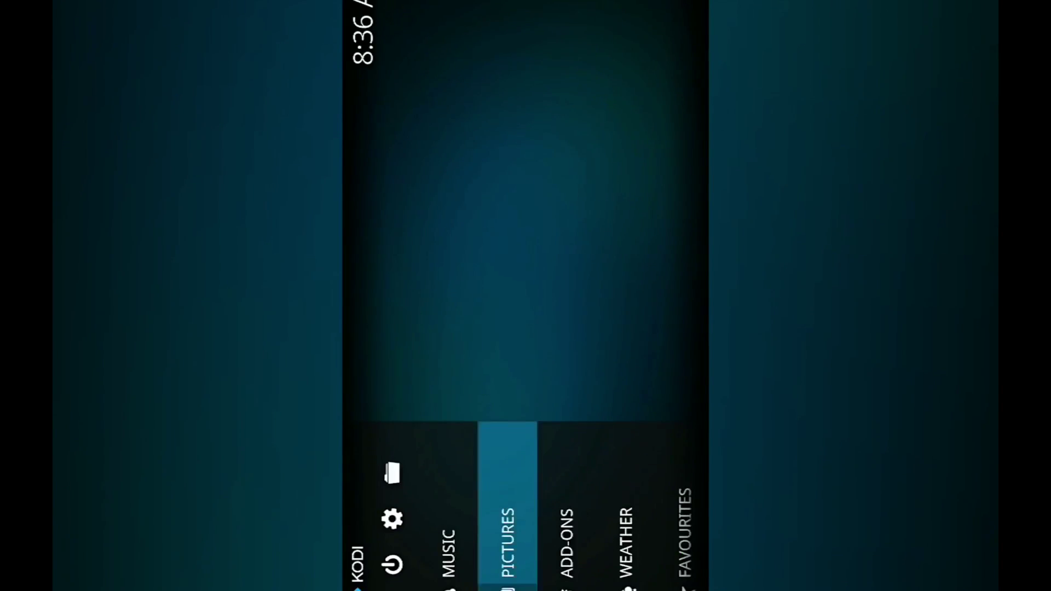